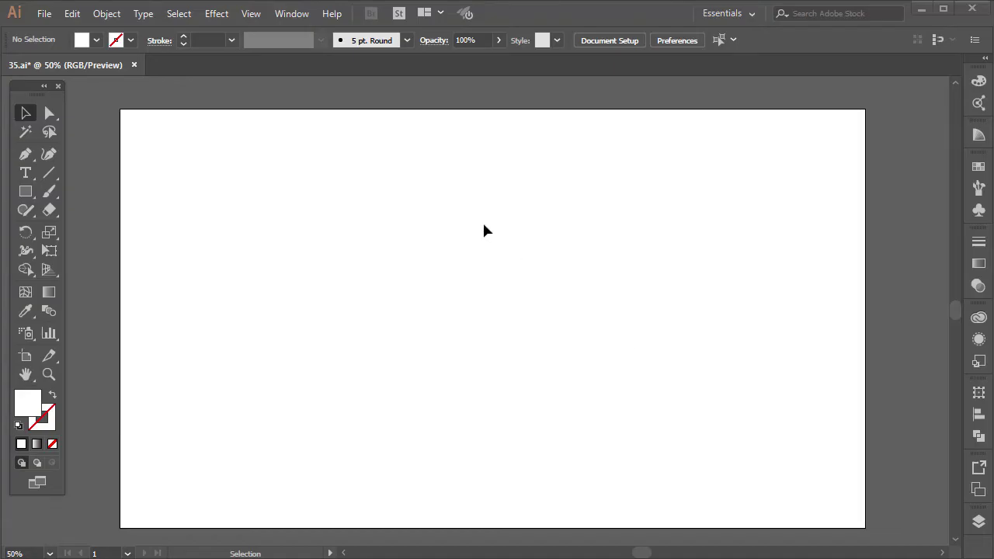
Turn on Smart Guides and draw a rectangle covering the whole artboard.
left_click(256, 18)
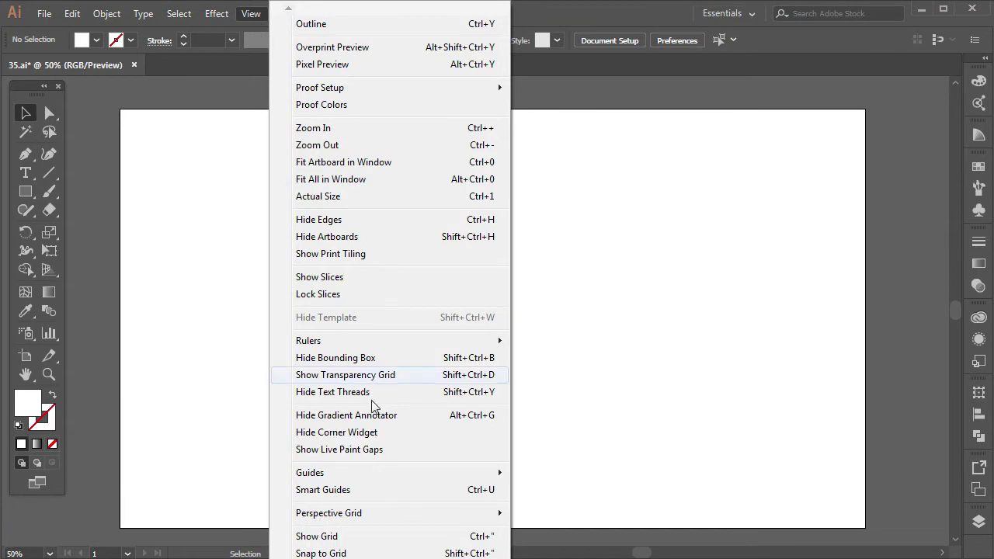
left_click(404, 491)
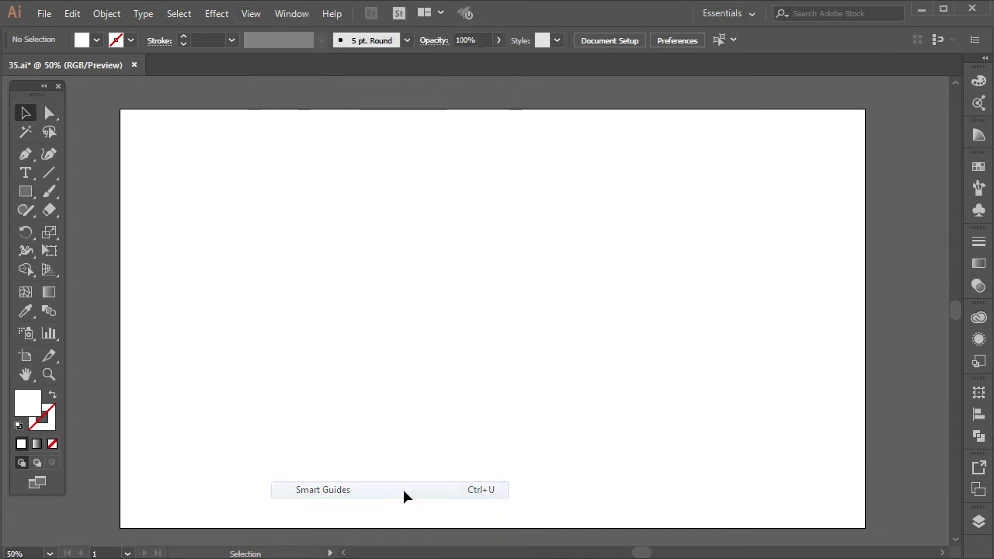
left_click(35, 197)
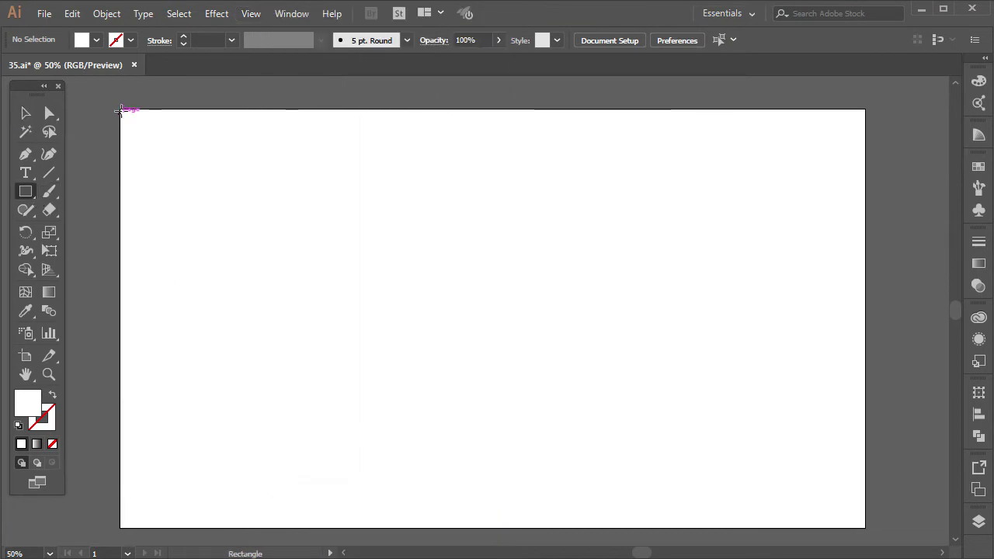
left_click_drag(119, 108, 864, 527)
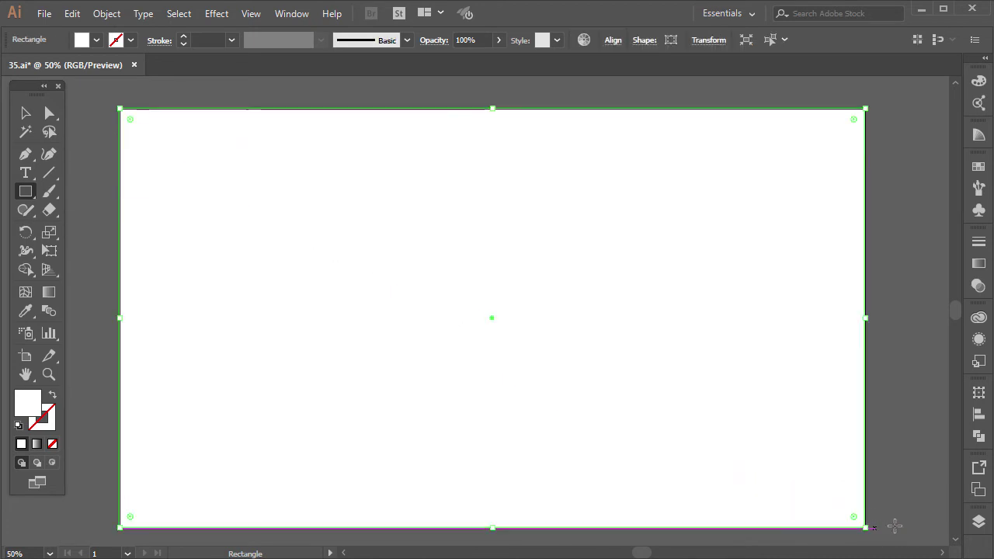
Show the Color layer and eyedrop the grey square into the rectangle's fill.
left_click(979, 521)
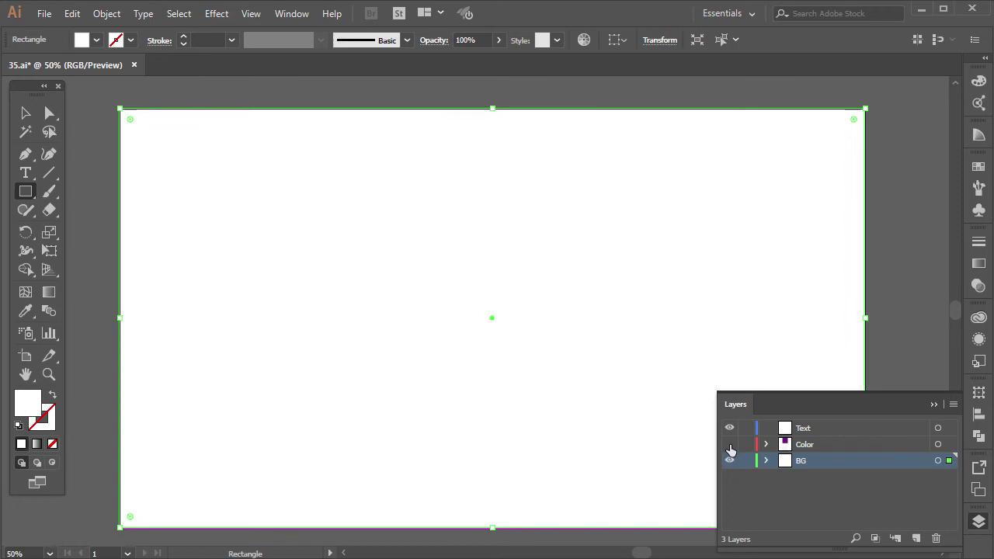
left_click(729, 444)
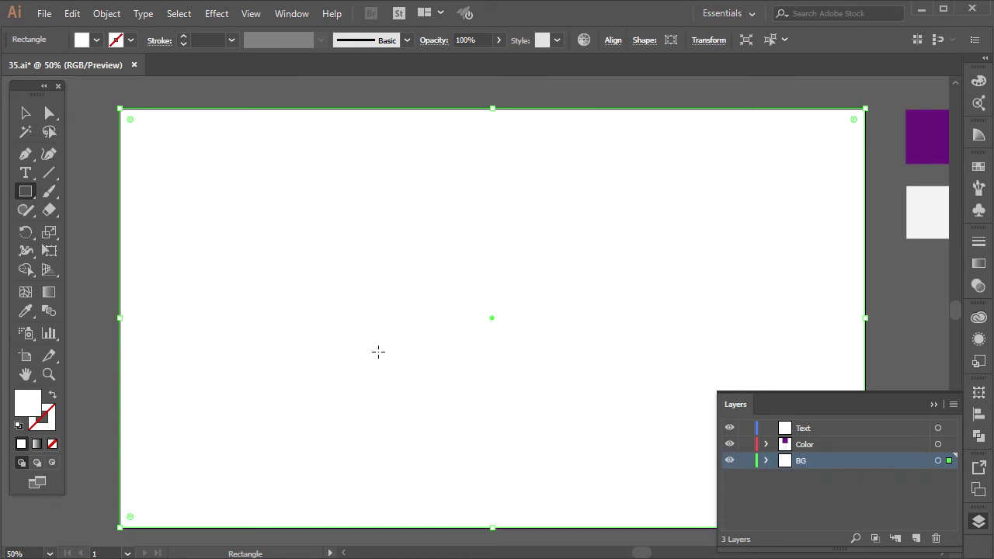
key("h")
left_click_drag(779, 311, 742, 314)
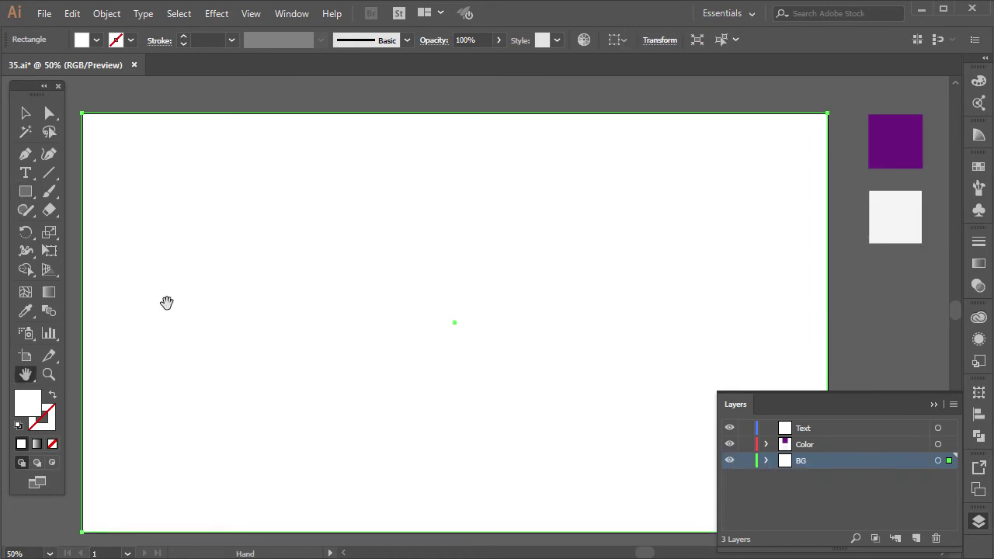
left_click(26, 311)
left_click(891, 228)
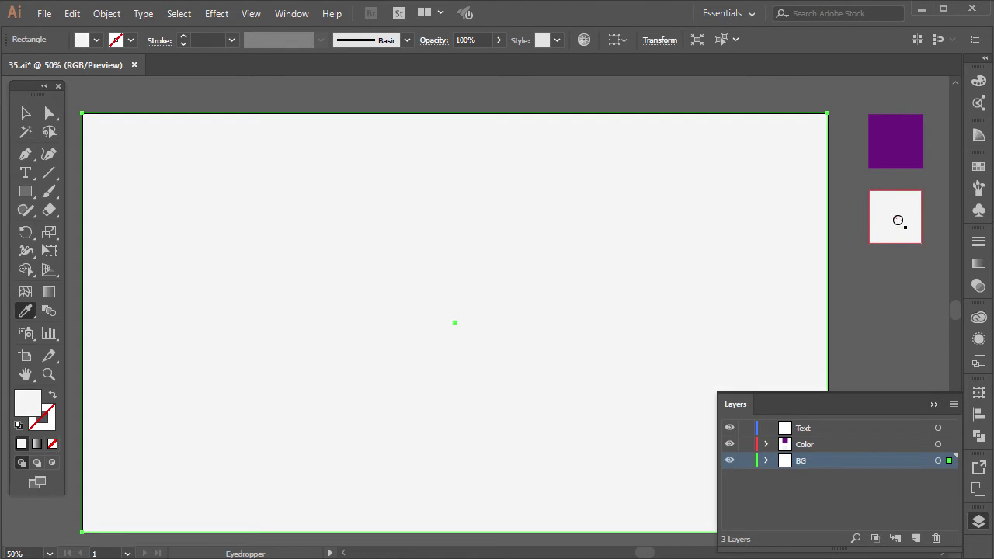
Lock the BG layer and make the Text layer the active target.
left_click(746, 461)
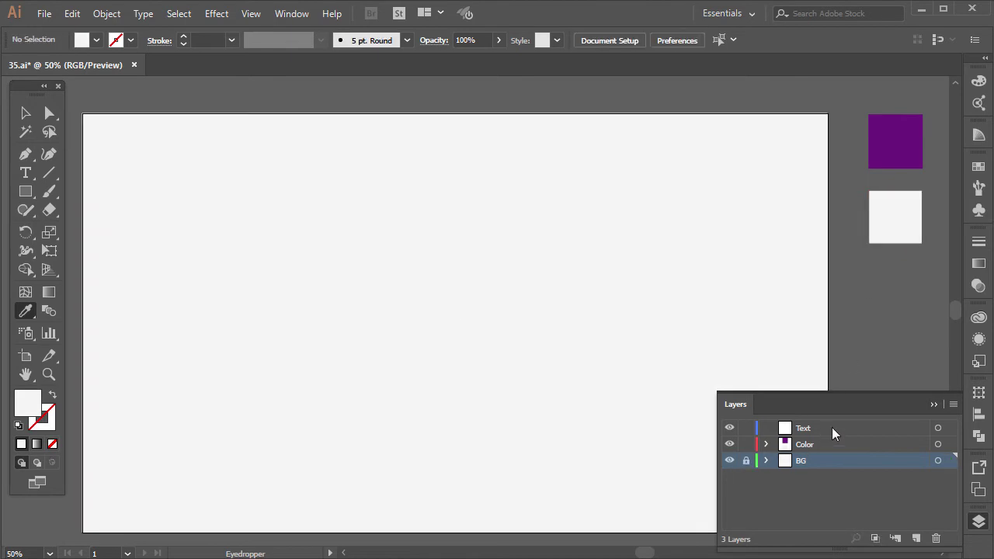
left_click(909, 426)
left_click(934, 406)
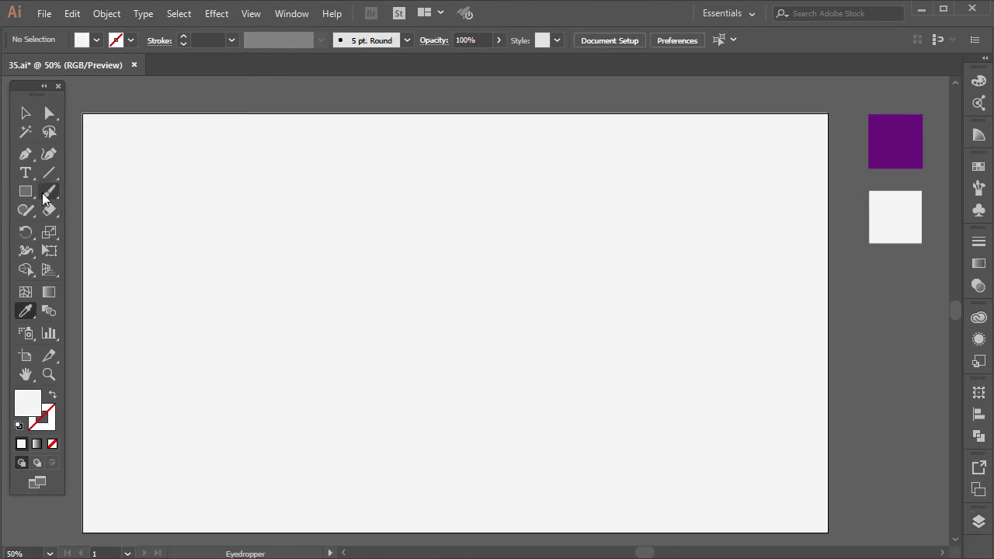
Type 'wavy text' mid-artboard and set it to 180 pt.
left_click(26, 172)
left_click(325, 303)
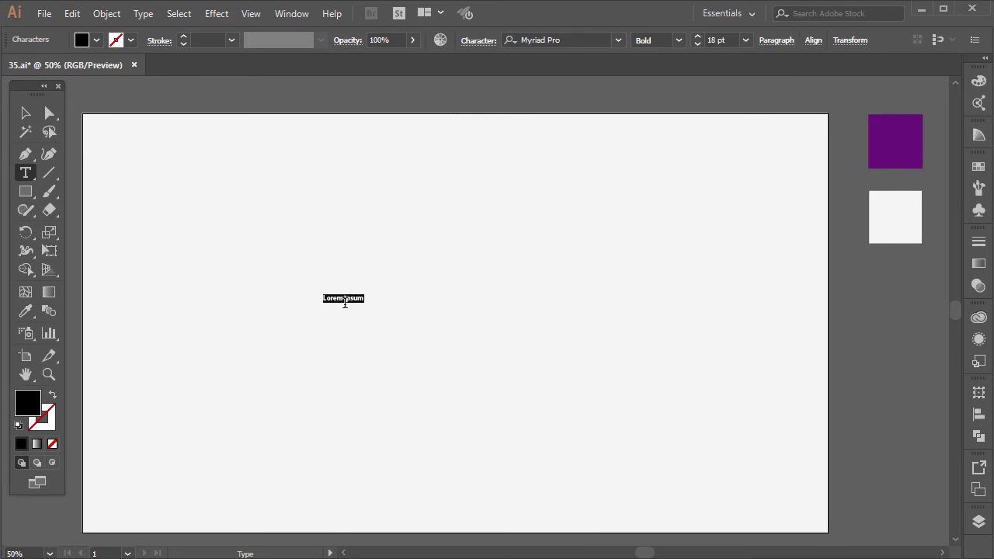
type("wavy text")
left_click_drag(359, 297, 314, 298)
left_click(719, 40)
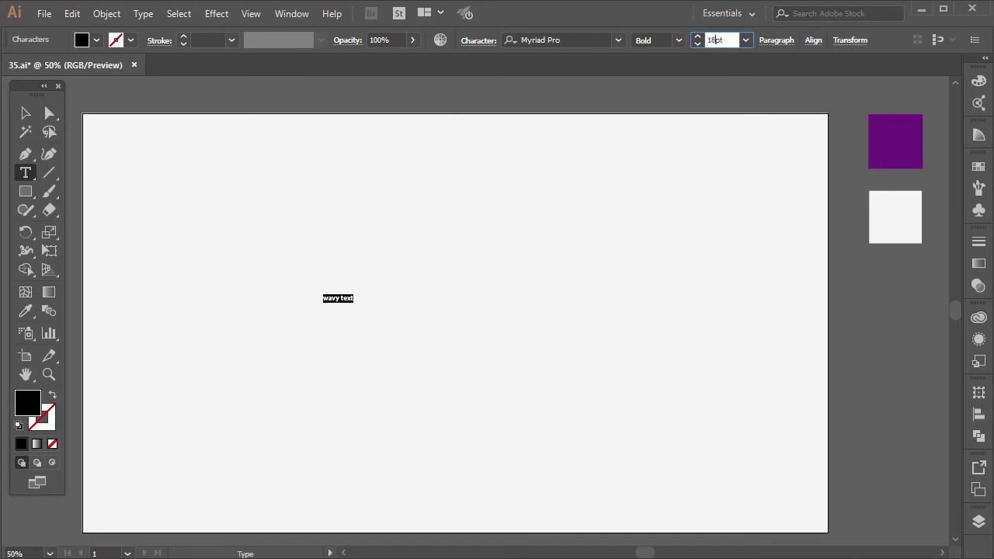
left_click(25, 114)
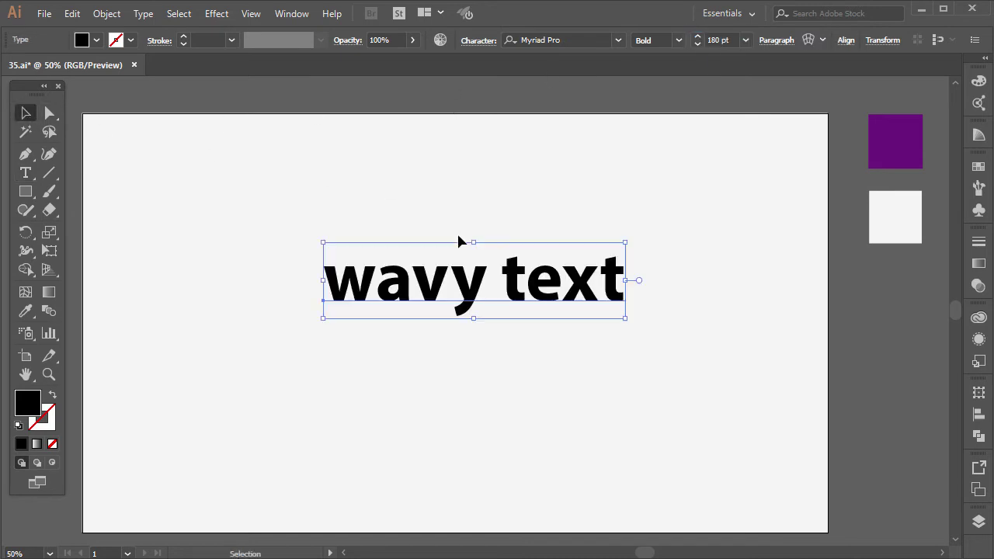
Move the text up near the artboard top and select all its characters.
left_click_drag(493, 295, 482, 197)
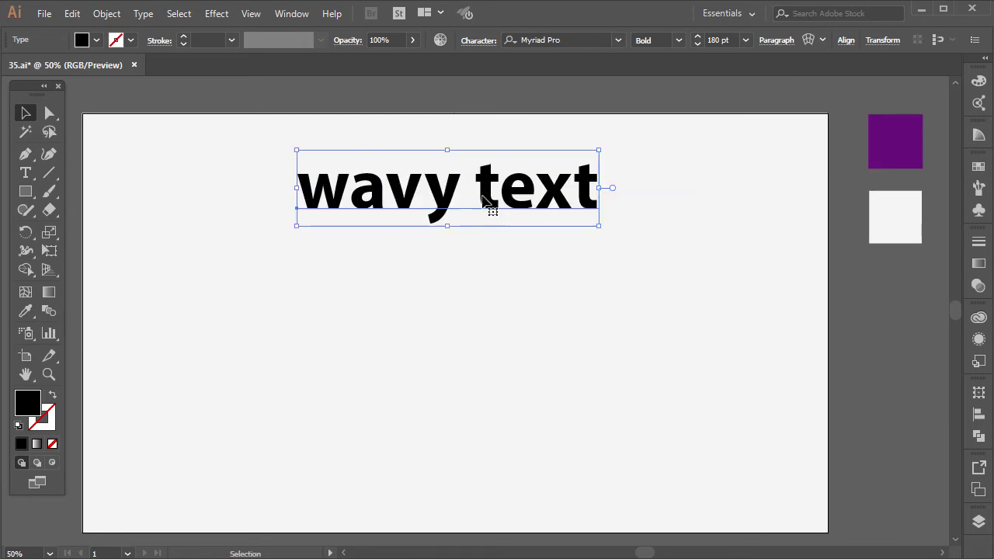
double_click(484, 199)
key("ctrl+a")
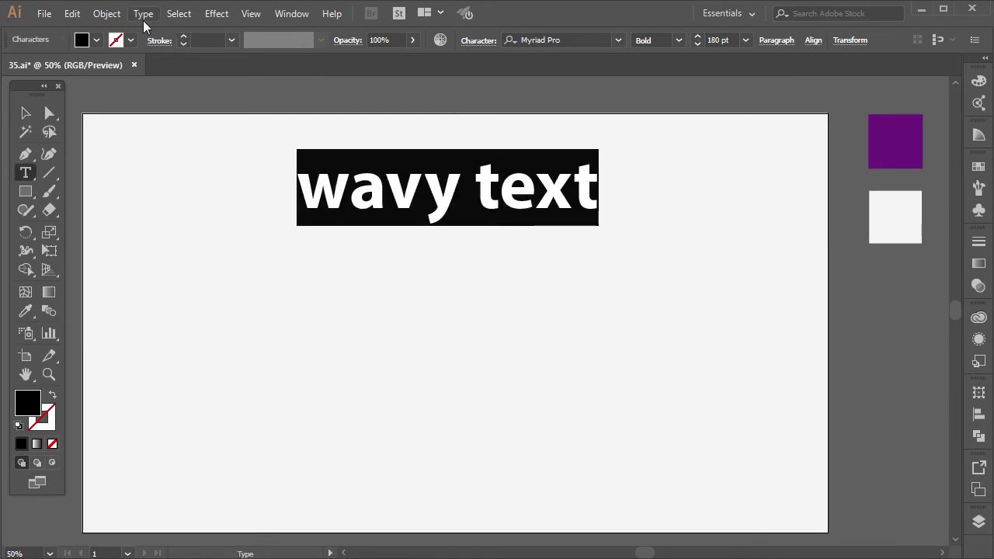
Change the text to UPPERCASE and set its font to Poppins Black.
left_click(143, 14)
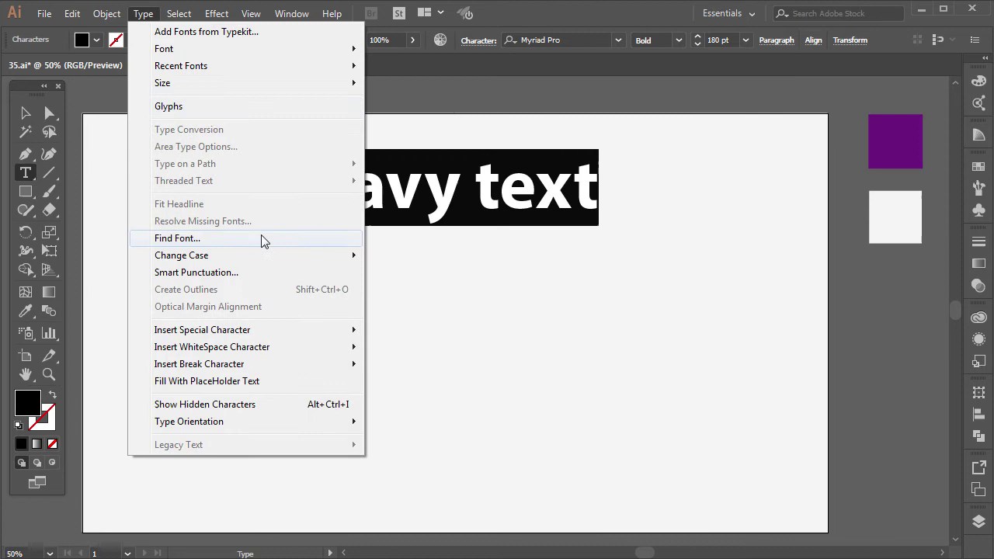
left_click(399, 257)
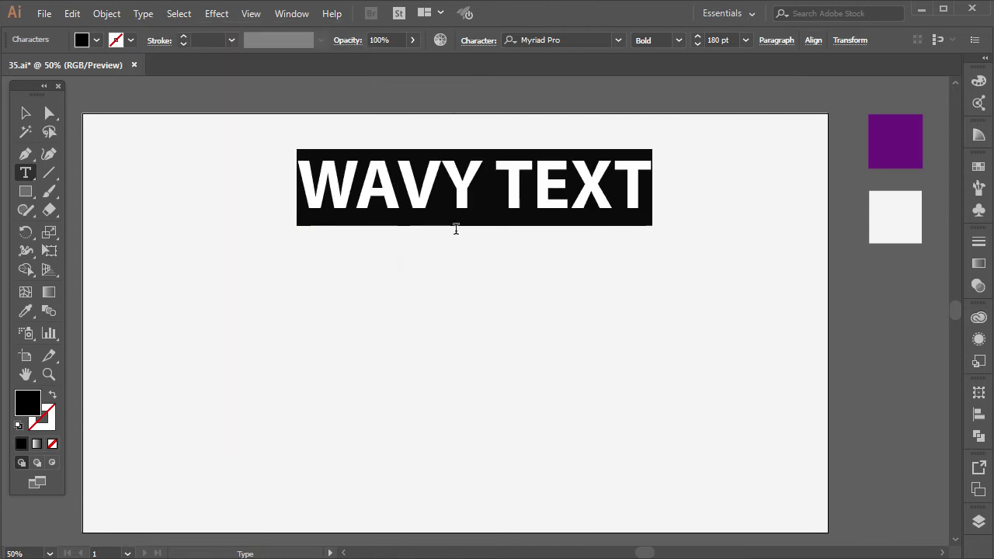
left_click(618, 40)
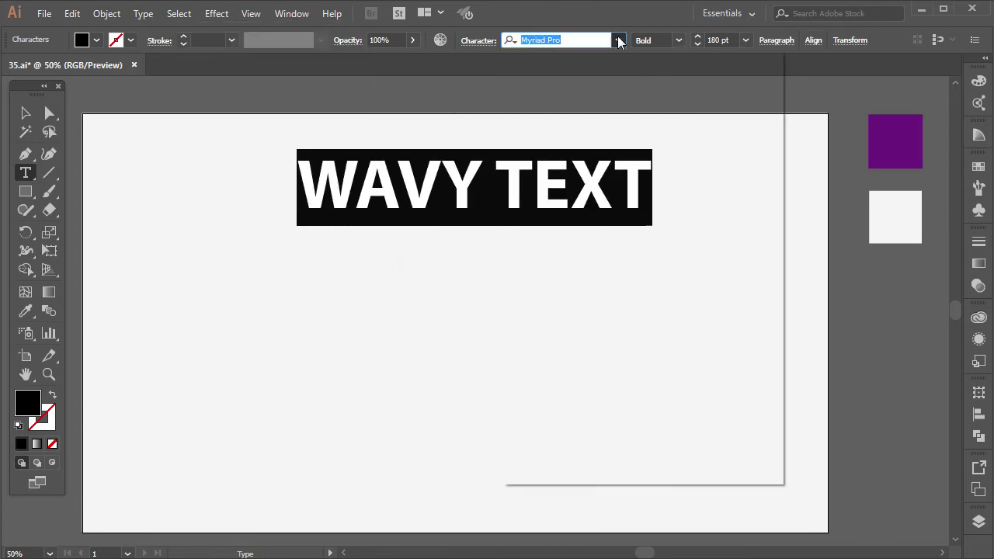
left_click_drag(779, 264, 778, 333)
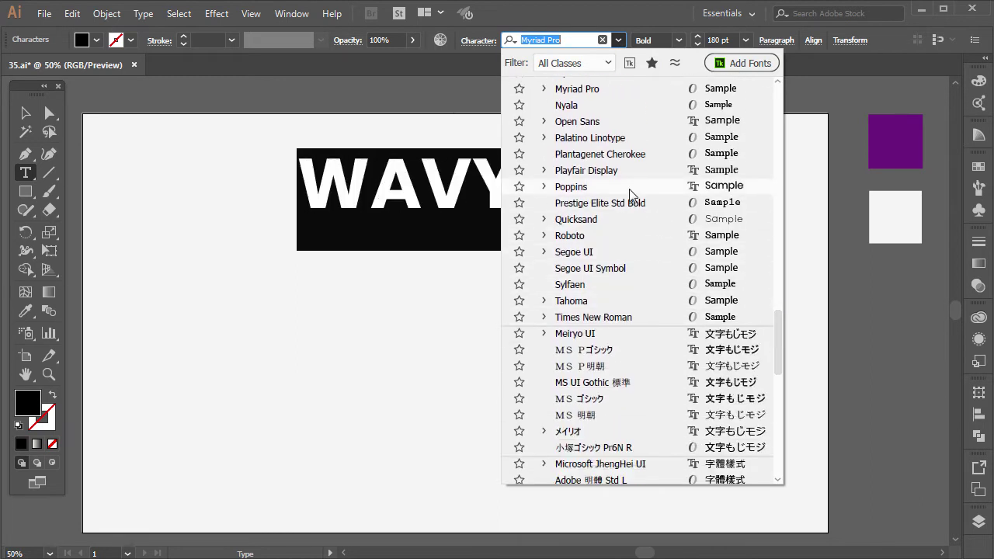
left_click(630, 190)
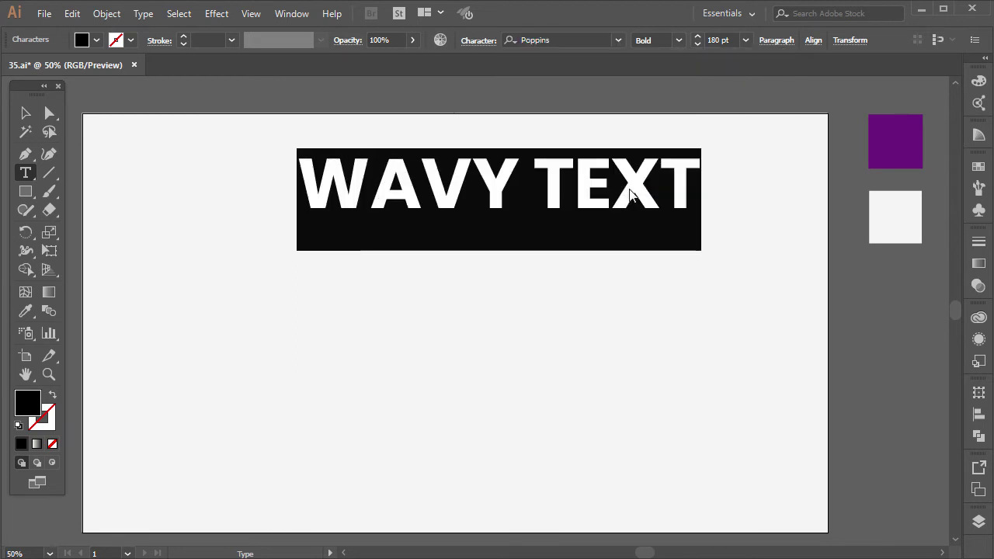
left_click(679, 40)
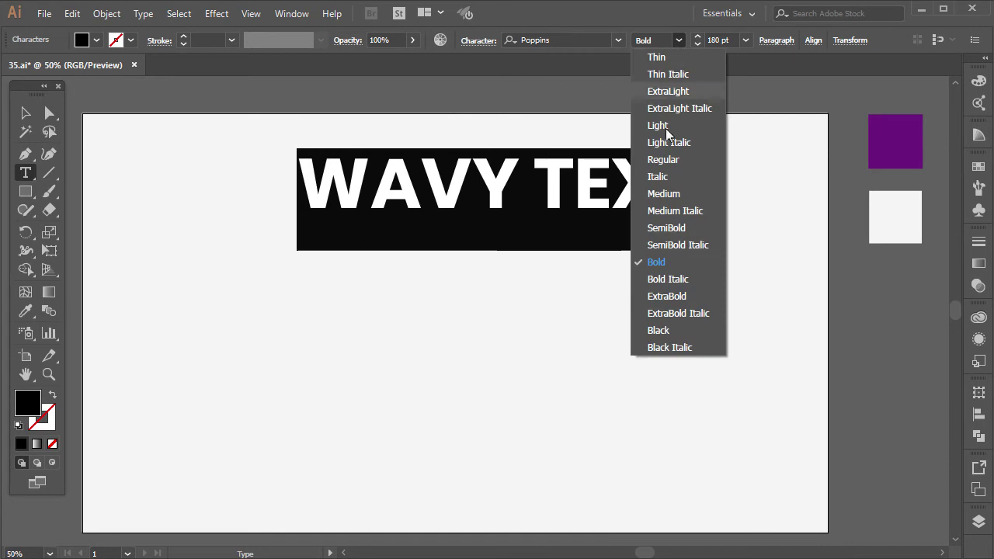
left_click(661, 334)
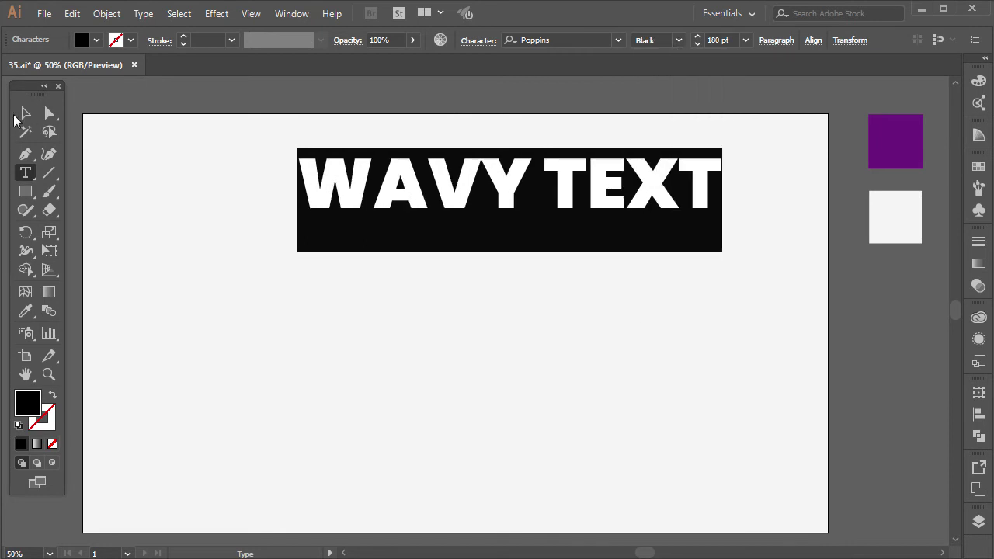
left_click(23, 115)
Nudge the text slightly up and left, then reselect it.
mouse_move(504, 199)
left_mouse_down()
mouse_move(464, 184)
mouse_move(470, 196)
mouse_move(475, 183)
left_mouse_up()
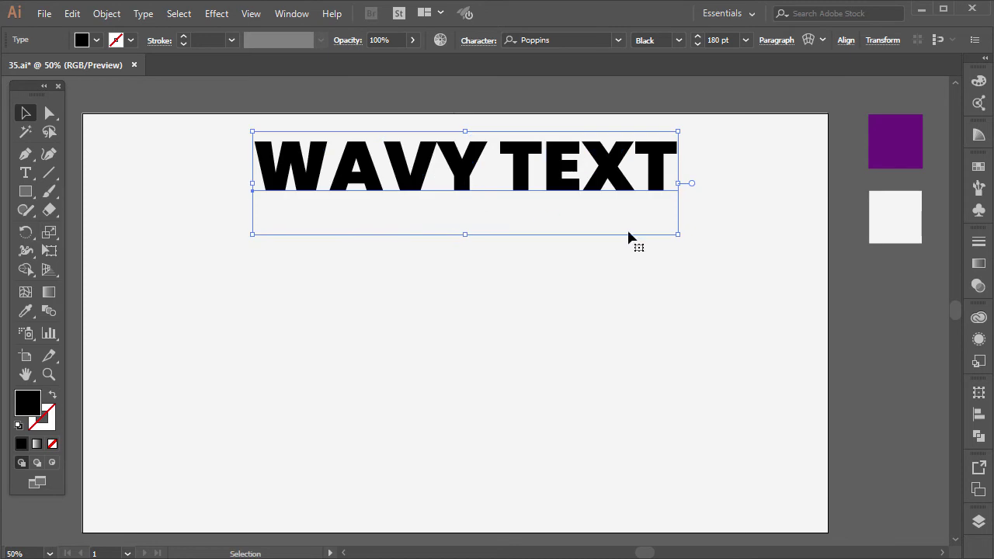
left_click(849, 312)
scroll(741, 327, "down", 1, "alt")
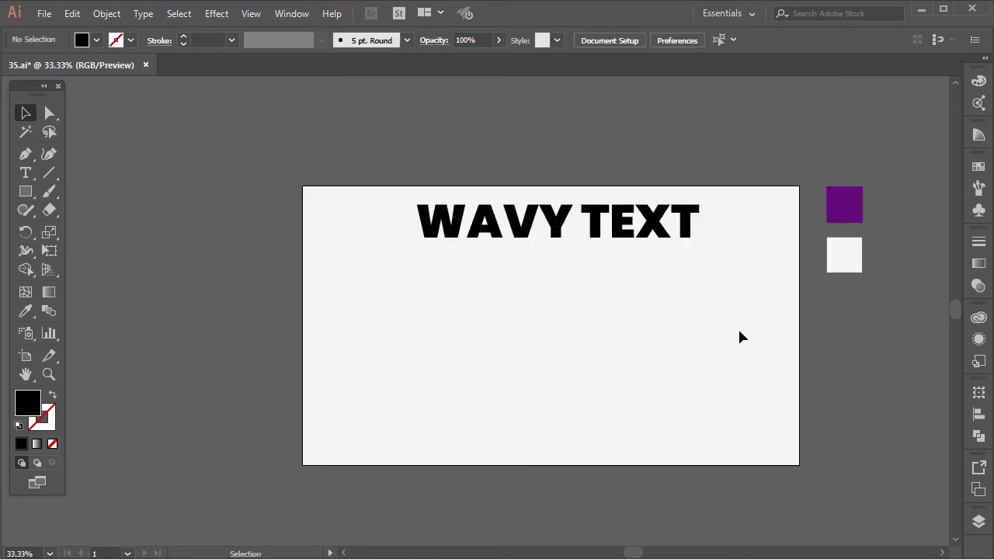
scroll(733, 297, "up", 1, "alt")
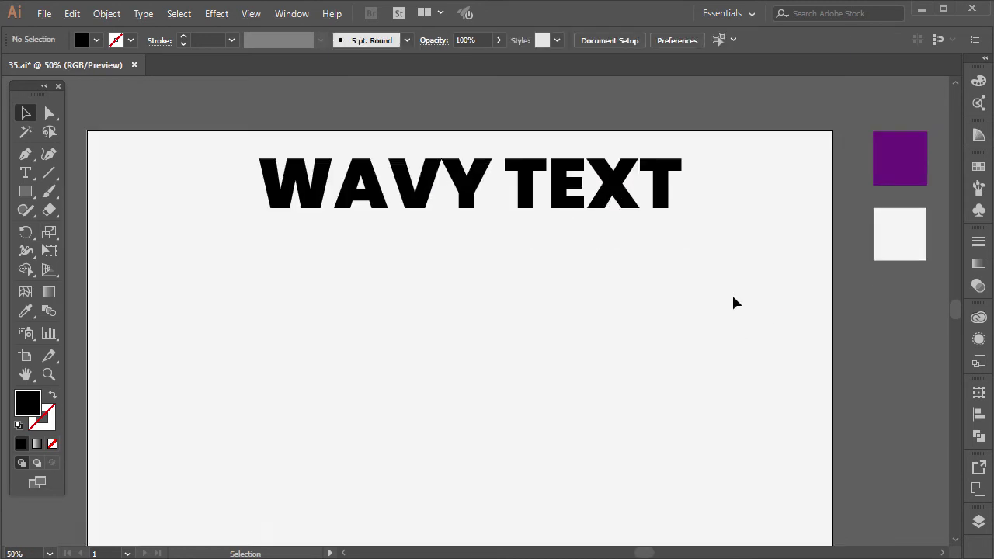
left_click(599, 195)
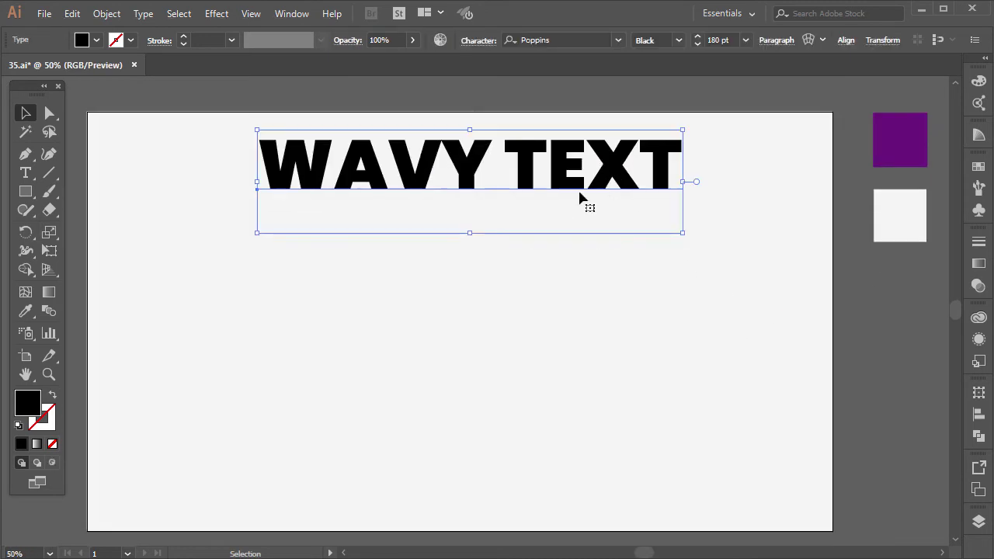
Give WAVY TEXT a 5 pt purple stroke and a fill of None.
left_click(184, 37)
left_click(183, 37)
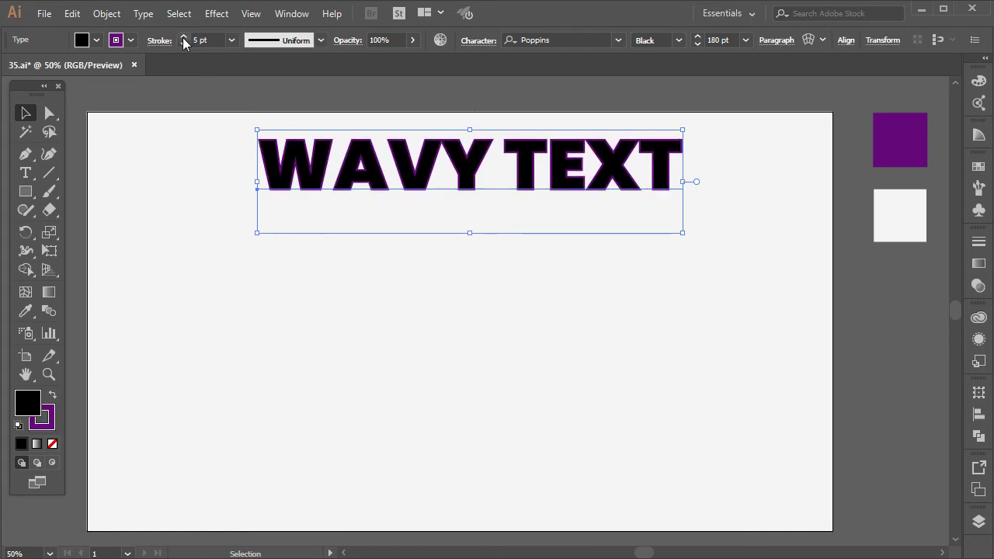
left_click(96, 41)
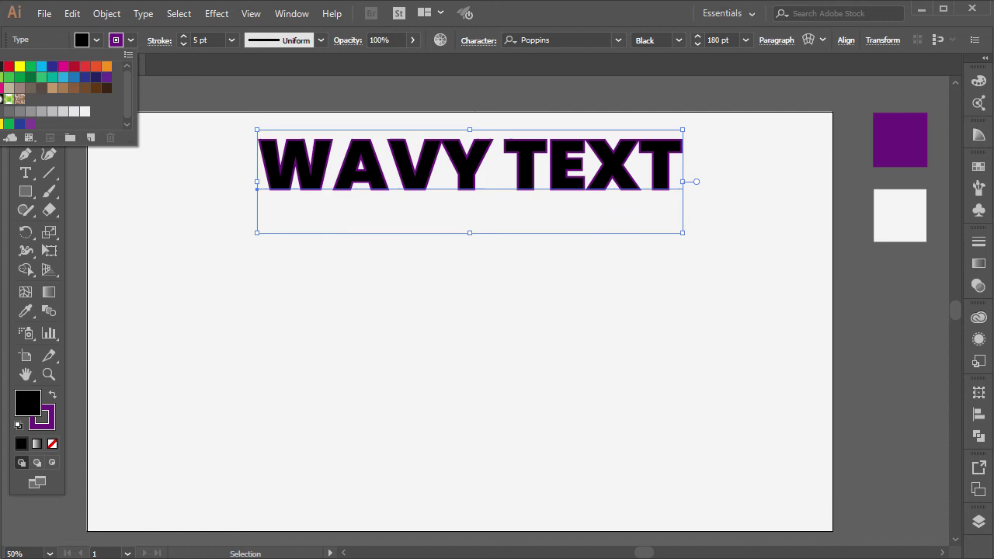
left_click(4, 66)
left_click(256, 91)
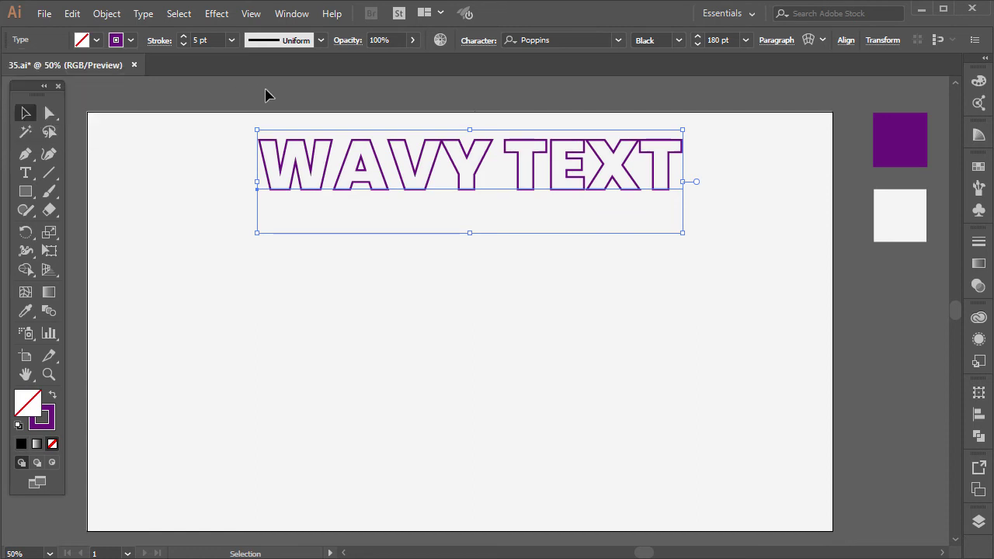
Apply a Transform effect with 5 copies, each moved 140 px down.
left_click(886, 291)
left_click(492, 166)
left_click(219, 13)
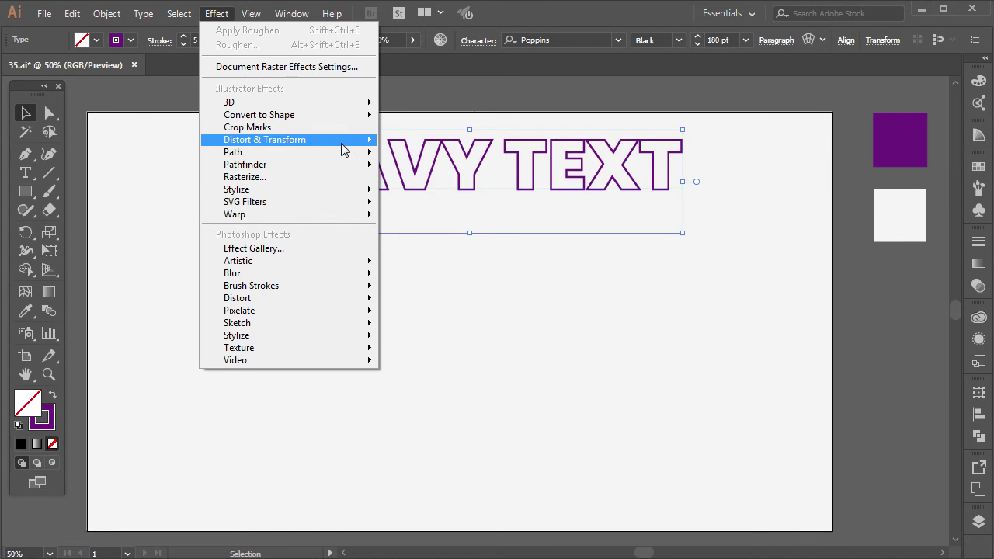
mouse_move(265, 140)
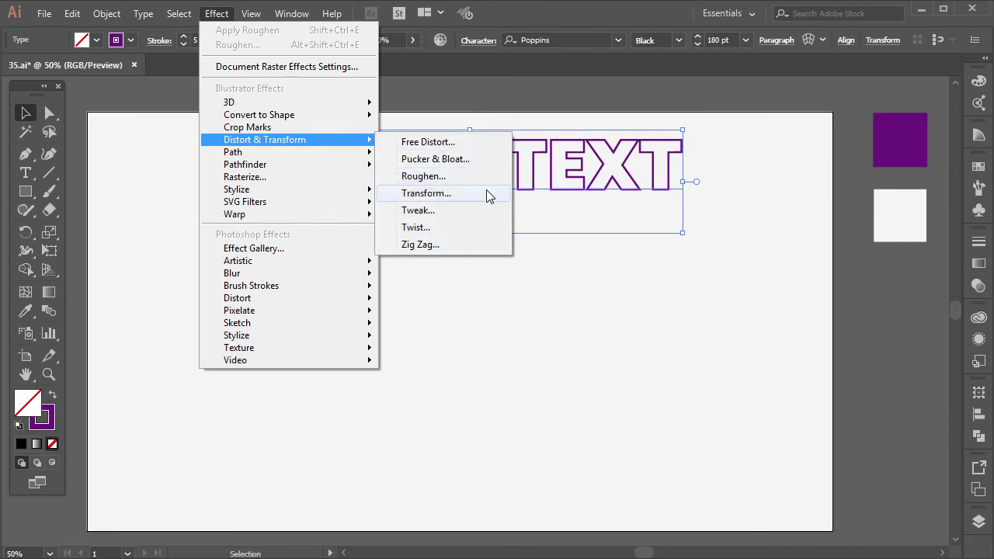
left_click(489, 197)
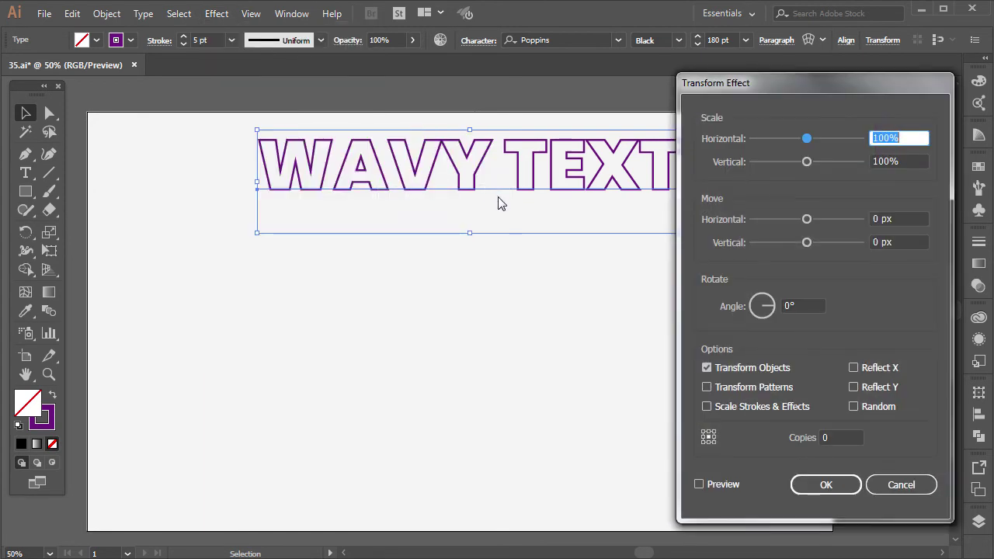
left_click(825, 437)
type("5")
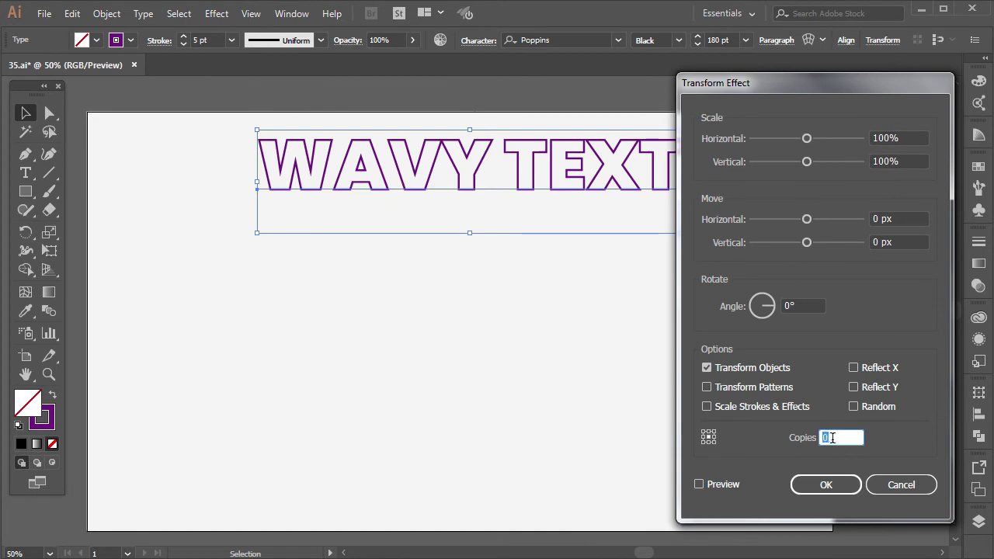
left_click(700, 485)
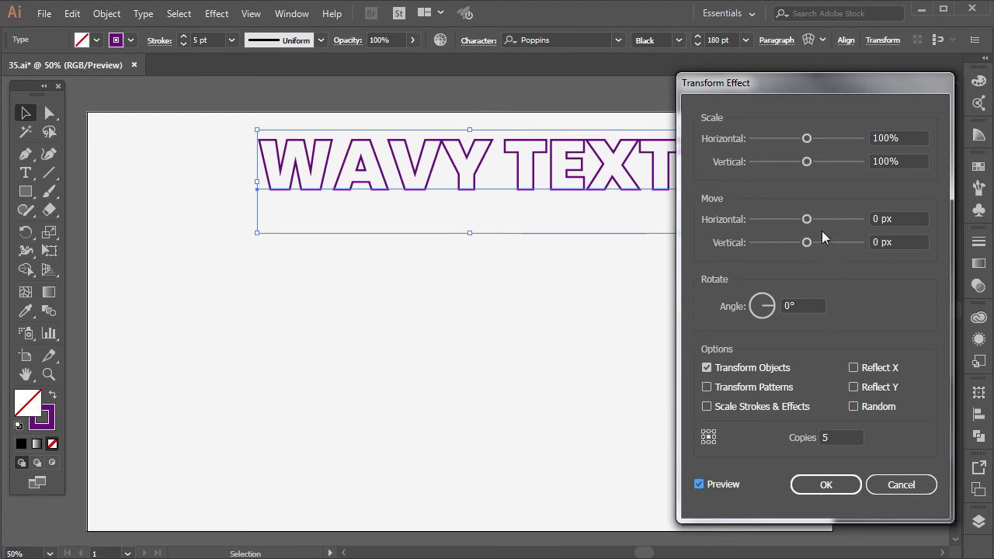
left_click_drag(809, 243, 871, 246)
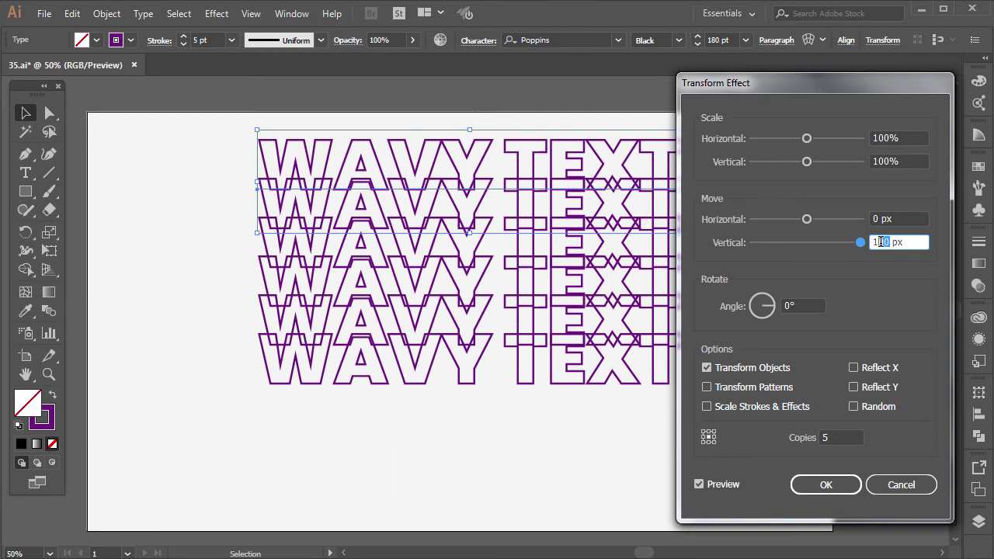
type("40")
left_click(699, 485)
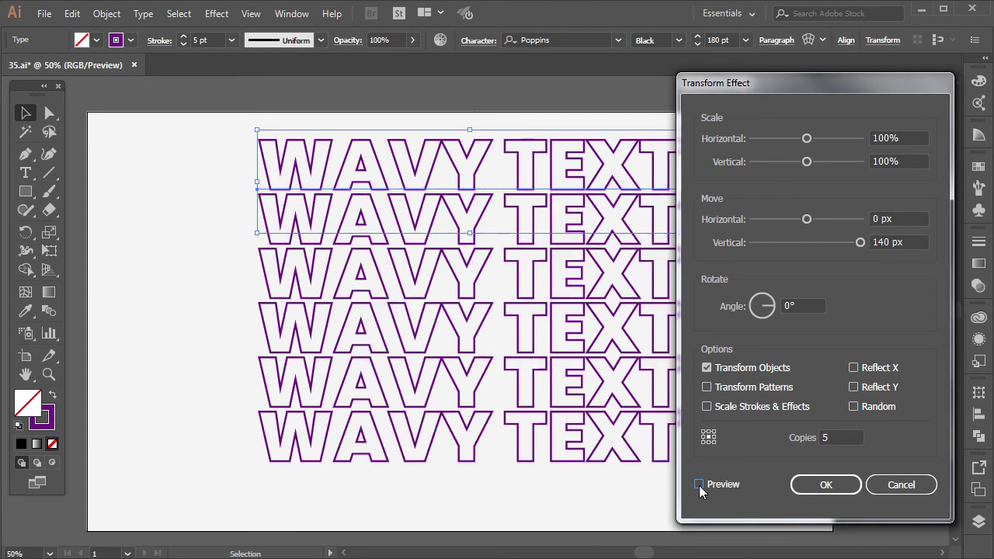
left_click(825, 484)
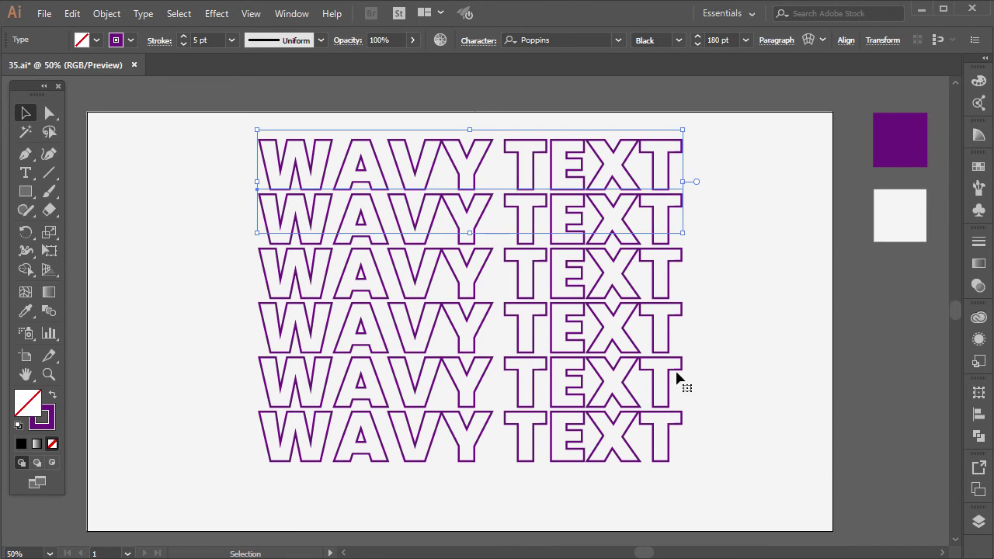
Warp the stacked rows with a horizontal Wave envelope at 50% bend.
left_click(107, 14)
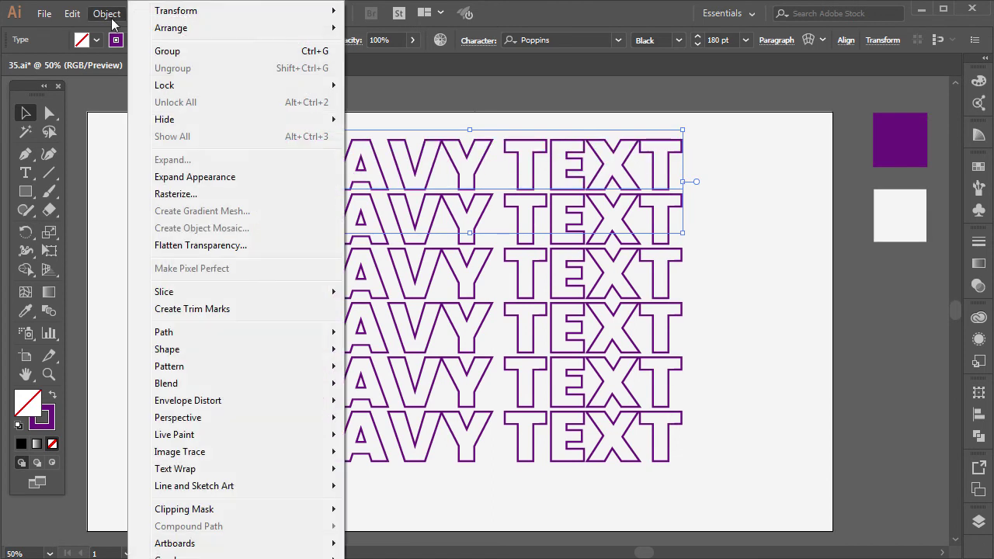
mouse_move(188, 401)
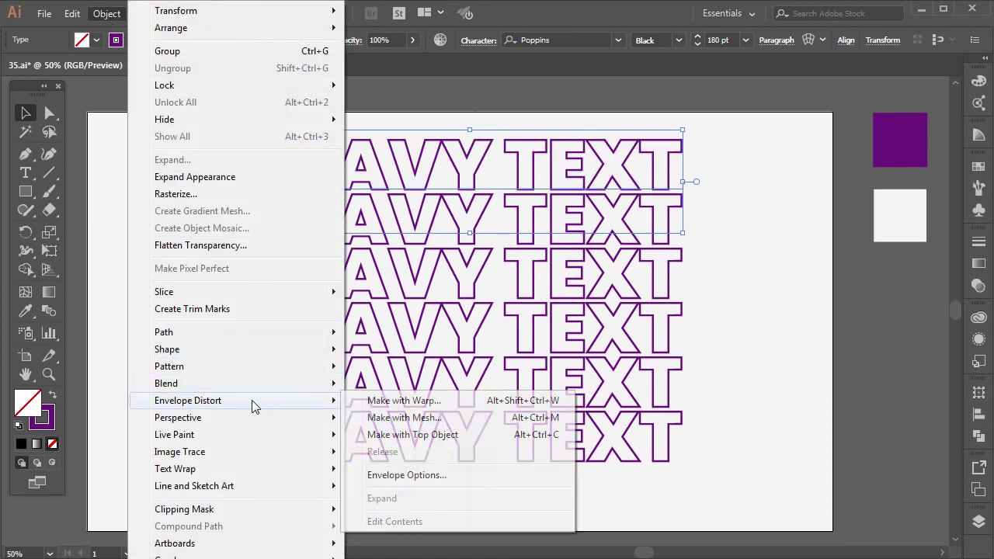
left_click(384, 404)
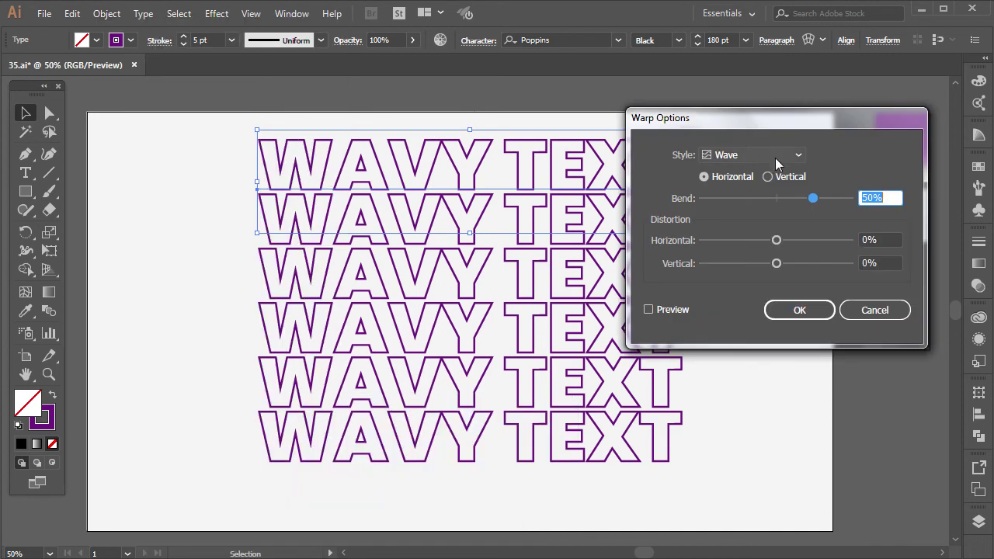
left_click(650, 310)
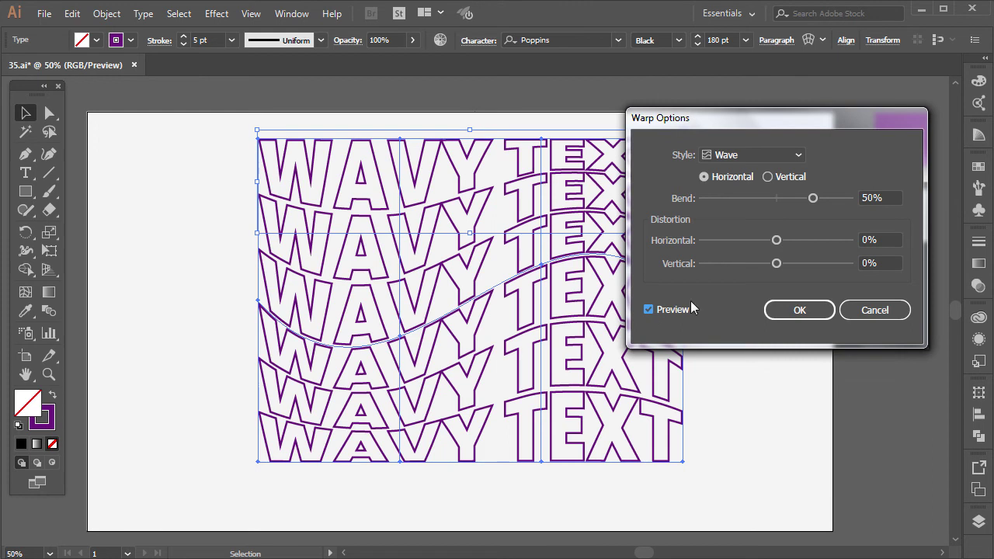
left_click_drag(769, 133, 849, 115)
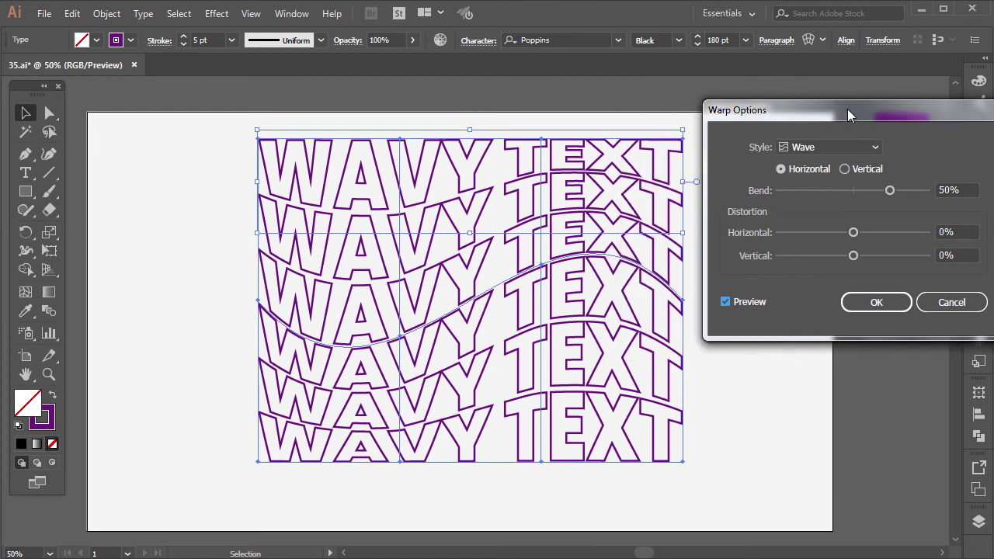
left_click(899, 304)
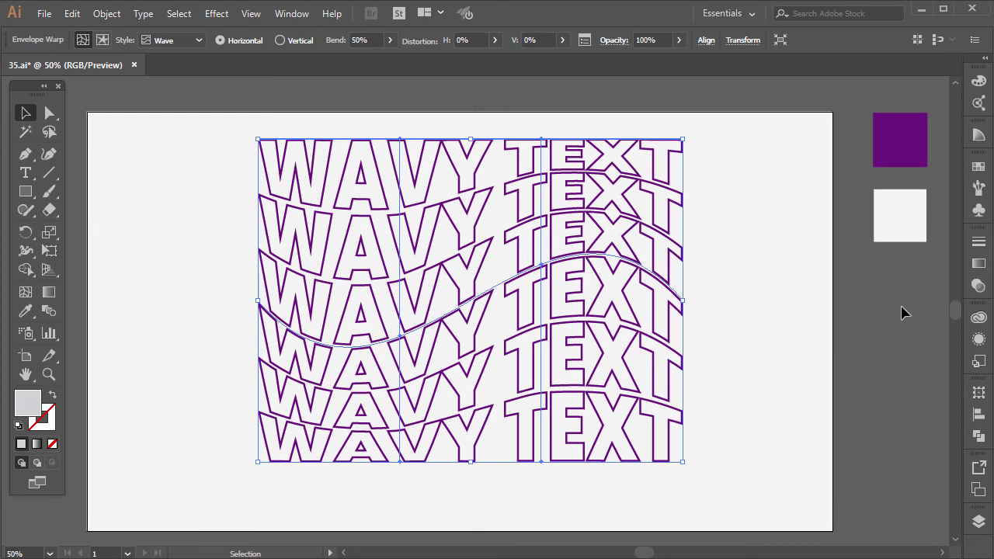
left_click(904, 312)
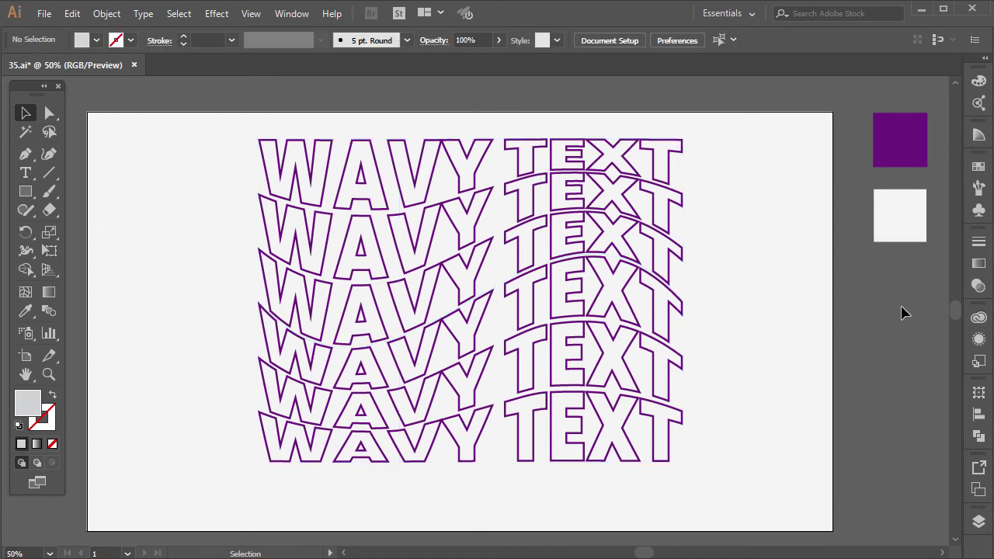
left_click(455, 193)
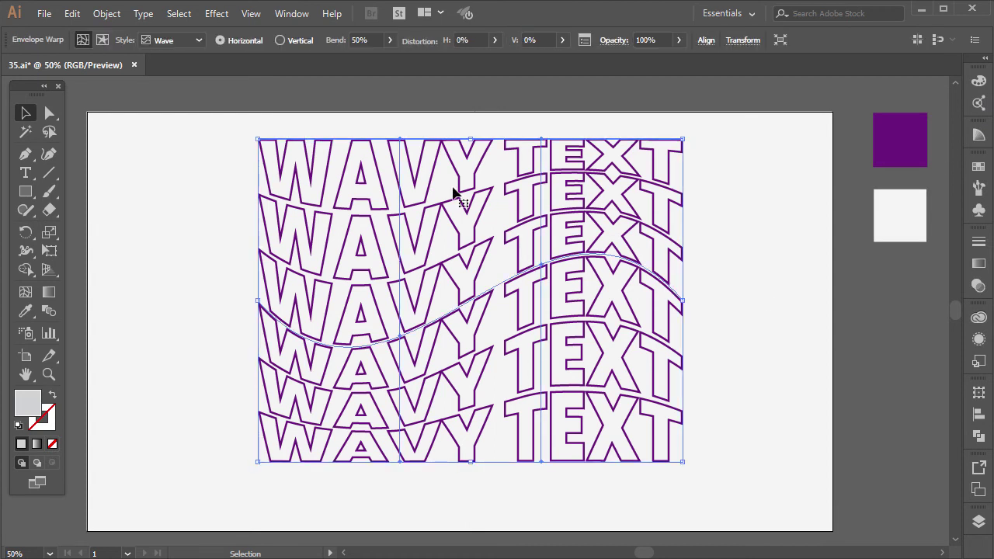
Expand the wave envelope into plain outlines.
left_click(107, 14)
left_click(172, 160)
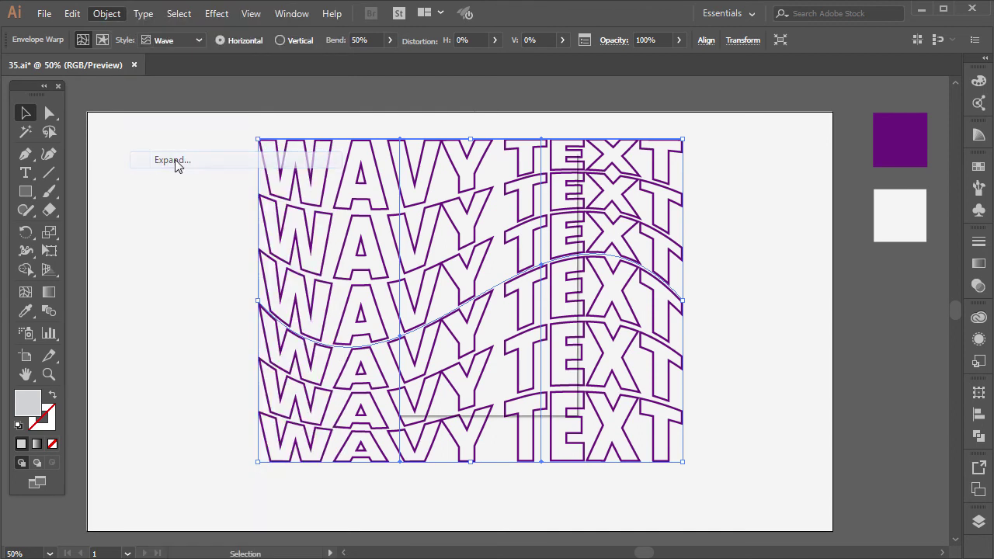
left_click(458, 377)
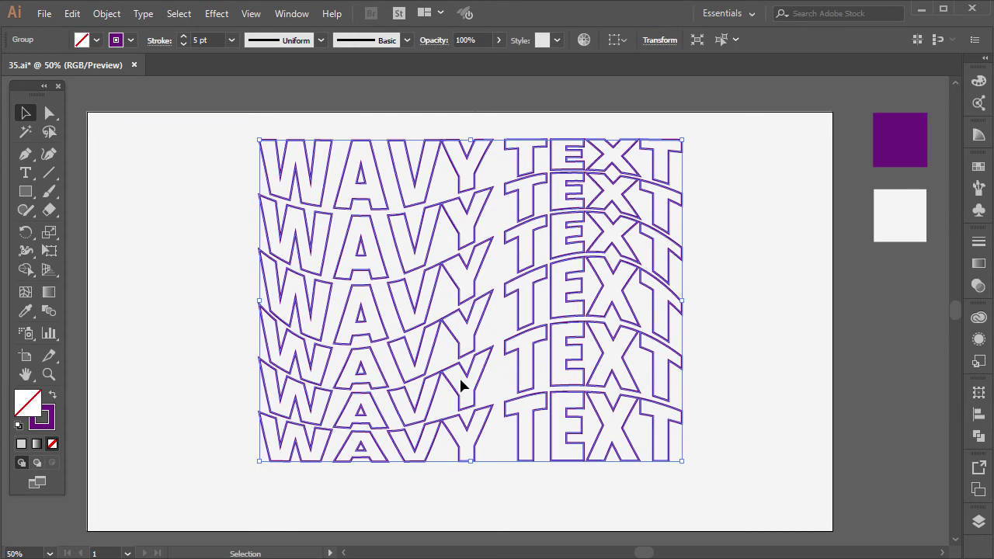
Ungroup the expanded artwork twice and select only the top WAVY TEXT row.
left_click(701, 295)
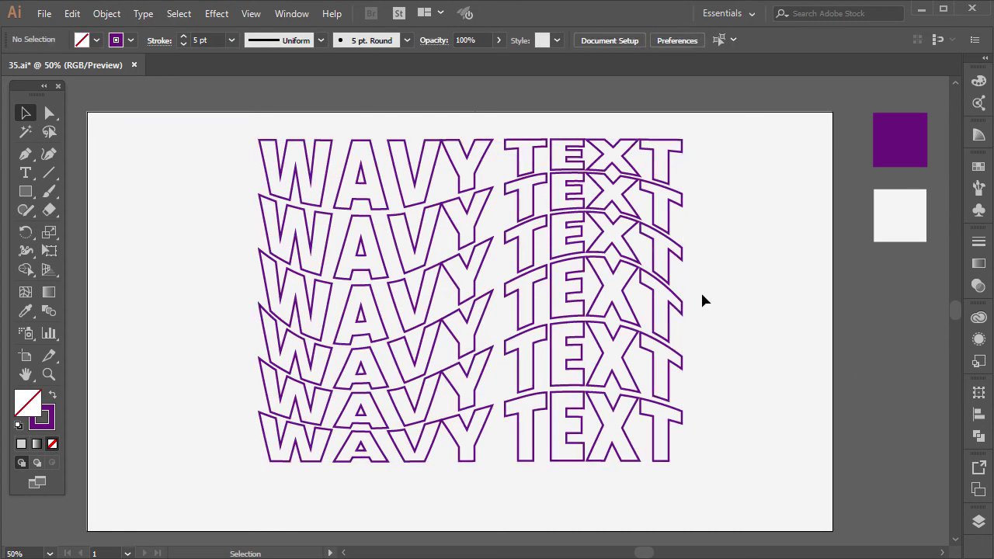
left_click(435, 172)
right_click(434, 172)
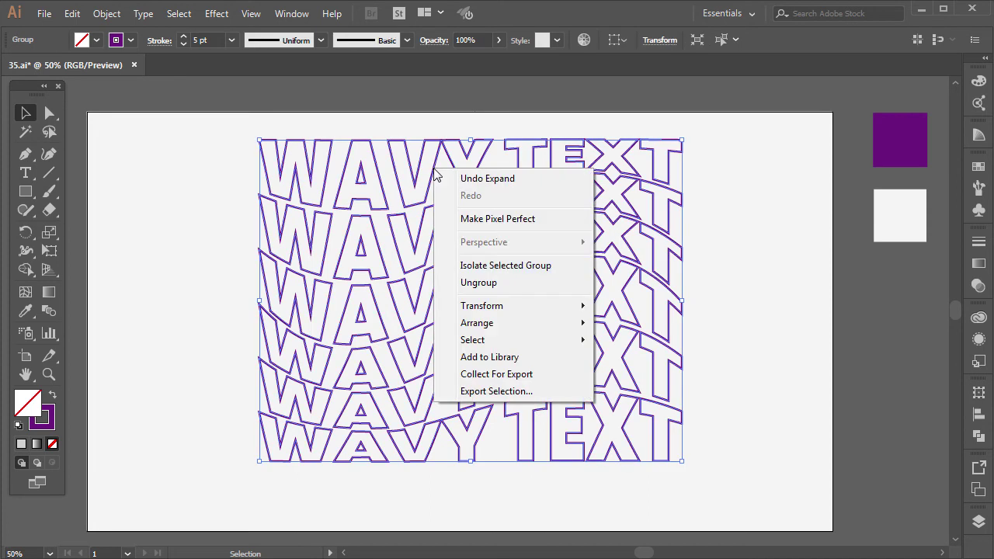
left_click(506, 283)
left_click(607, 99)
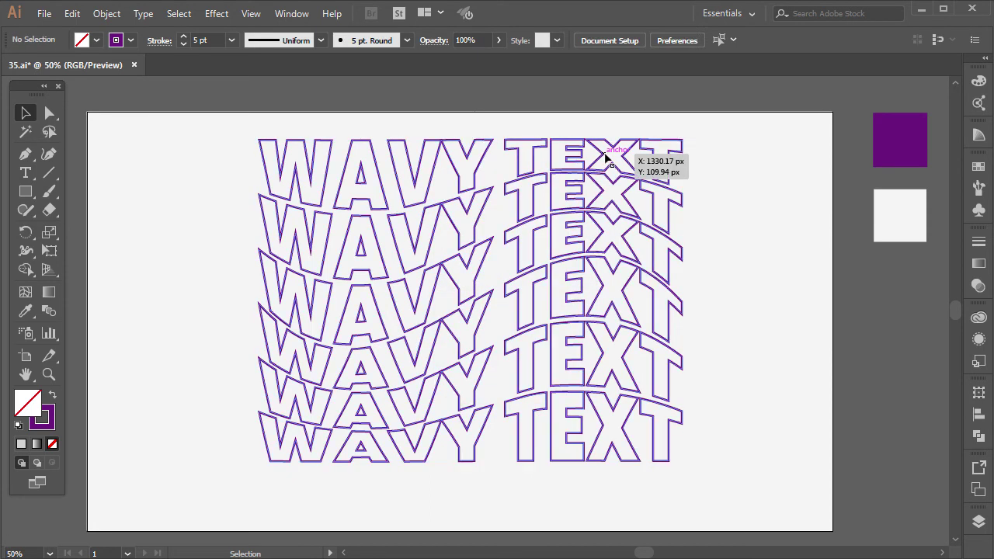
left_click(606, 156)
right_click(606, 155)
left_click(651, 268)
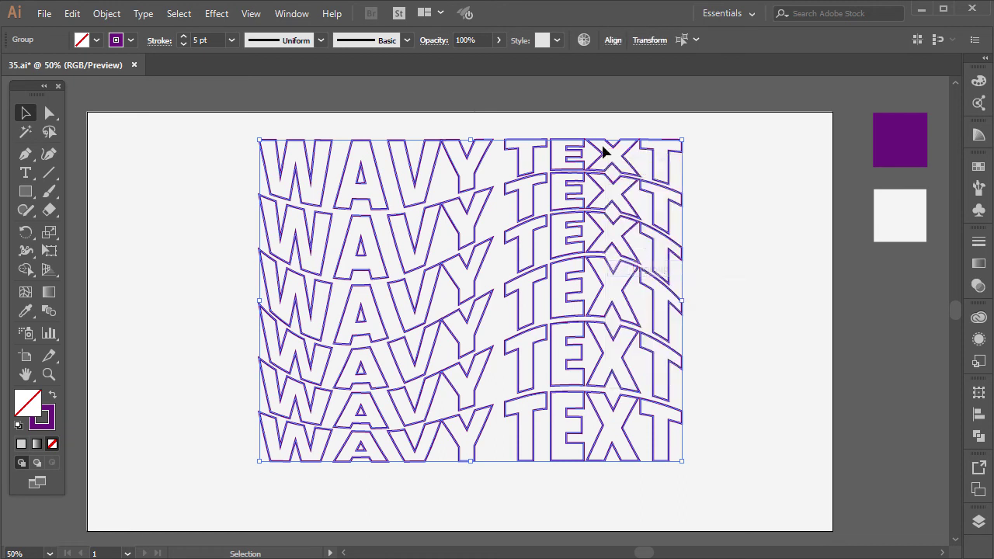
left_click(594, 109)
left_click(599, 157)
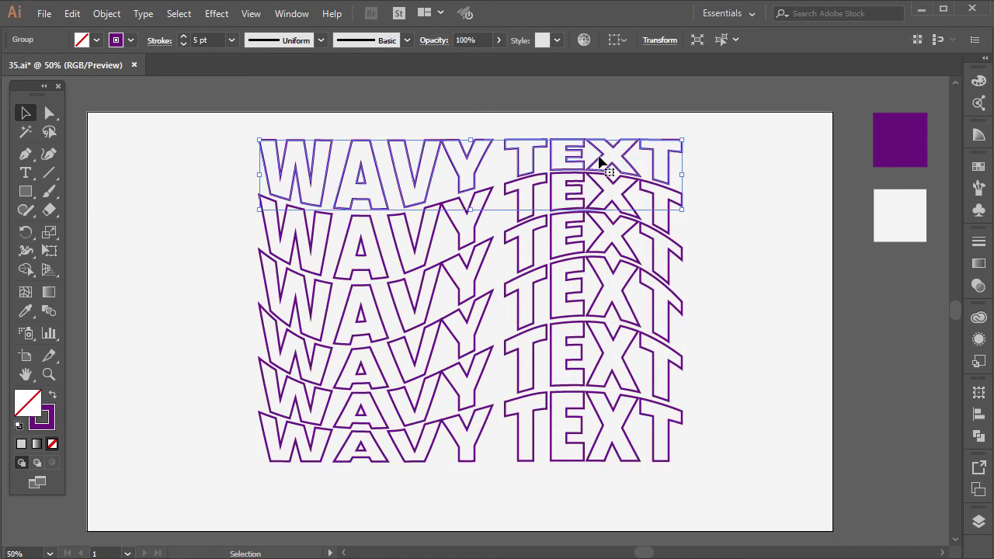
Eyedrop the purple swatch to fill the top row solid purple.
left_click(24, 311)
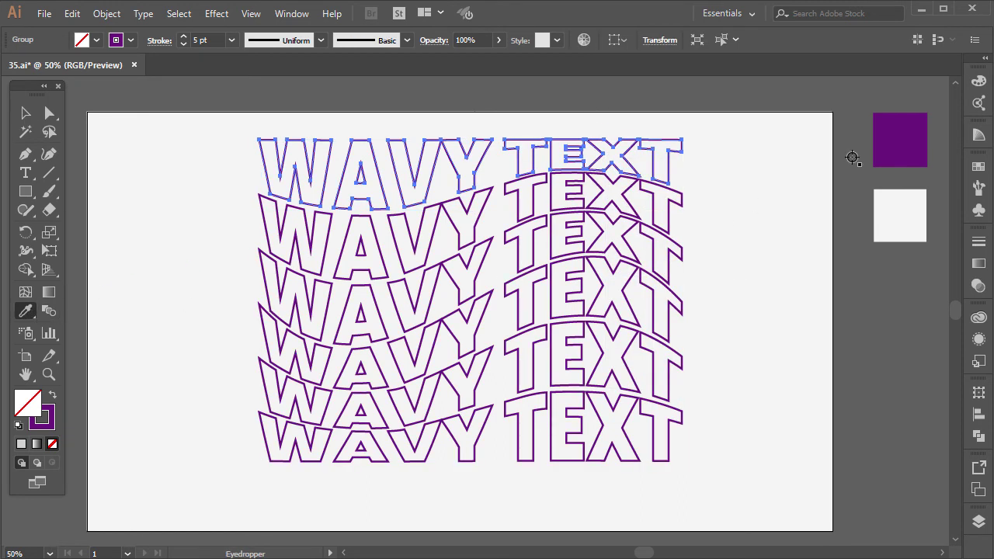
left_click(895, 146)
left_click(27, 114)
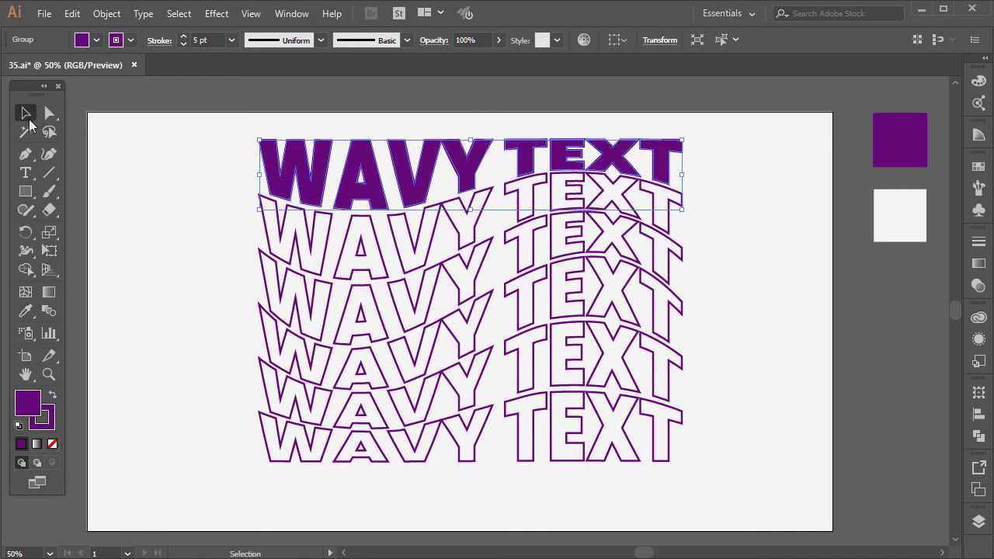
Hide the Color layer holding the reference swatches.
left_click(979, 521)
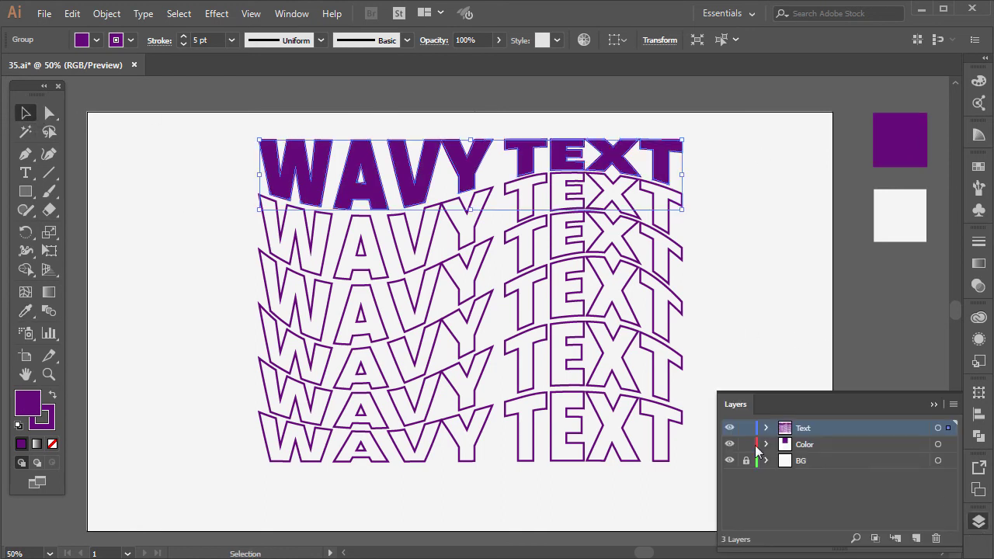
left_click(729, 428)
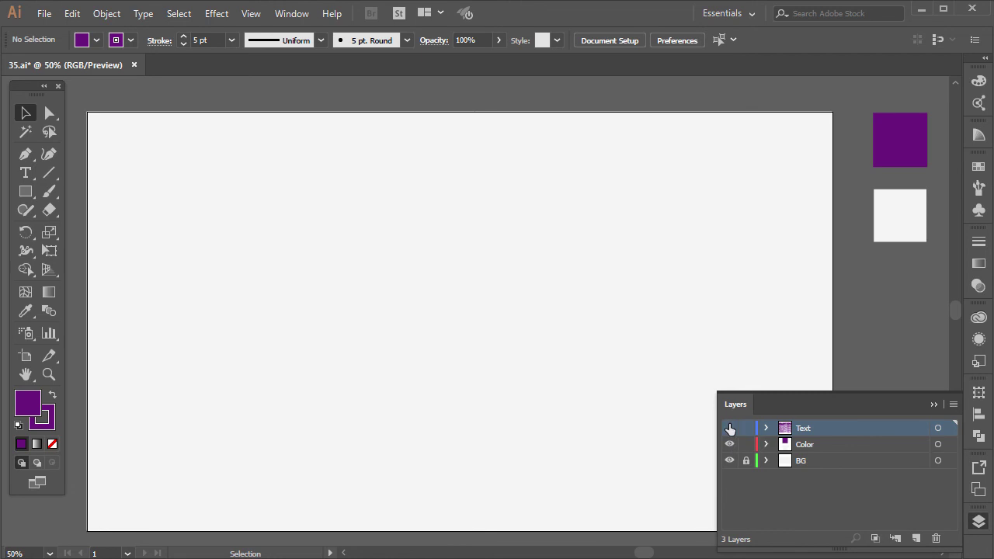
left_click(729, 428)
left_click(730, 445)
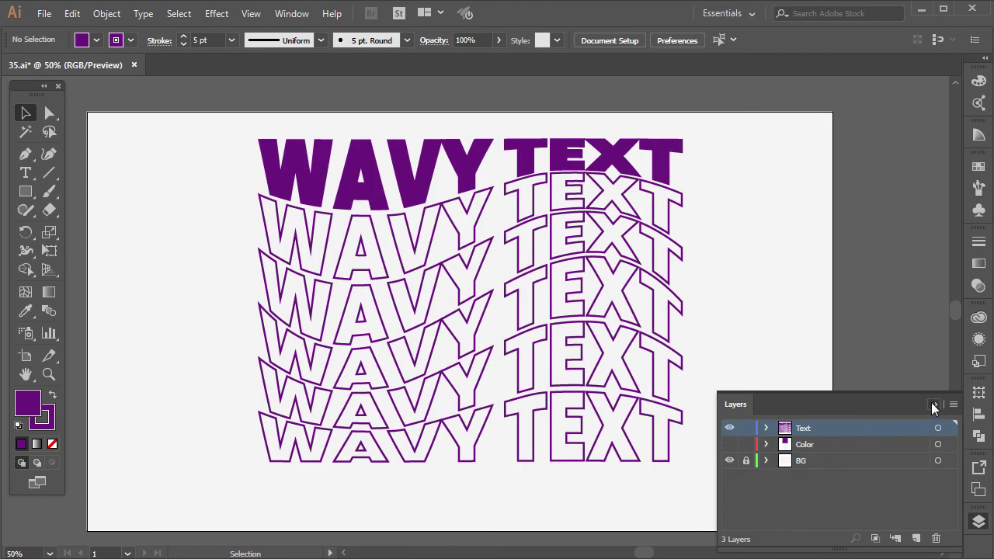